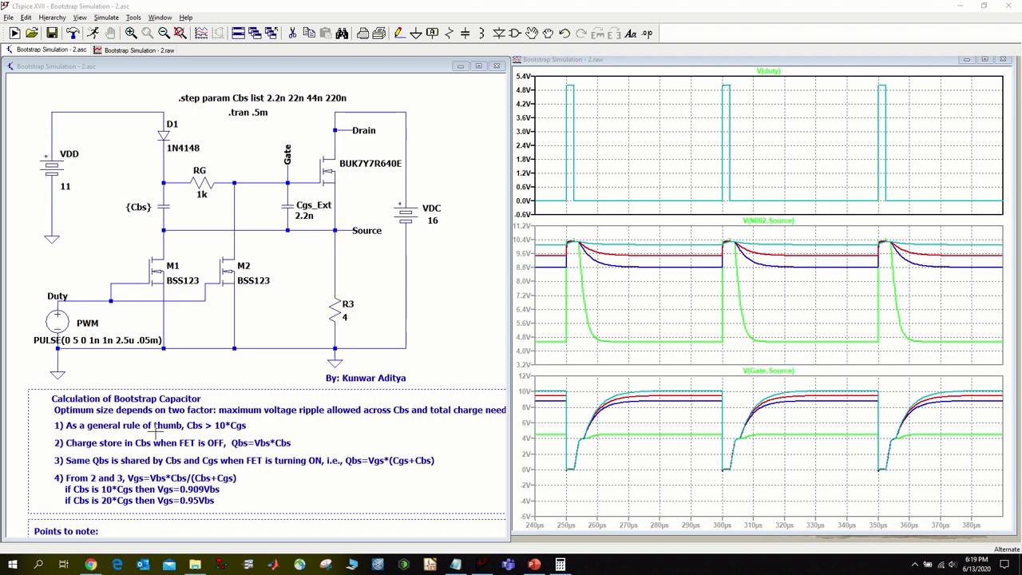
scroll(158, 431, up, 1)
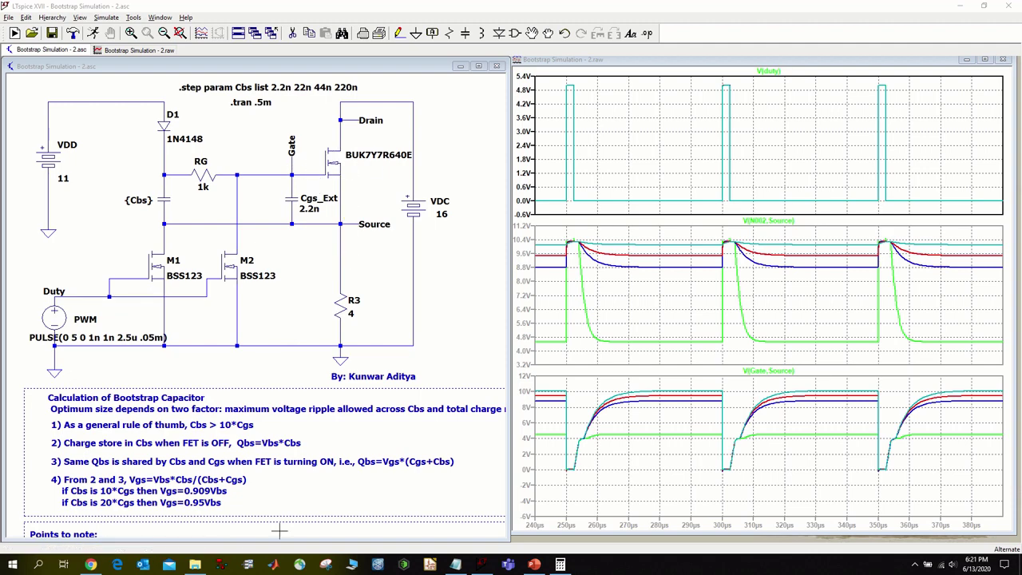
drag(330, 498, 307, 470)
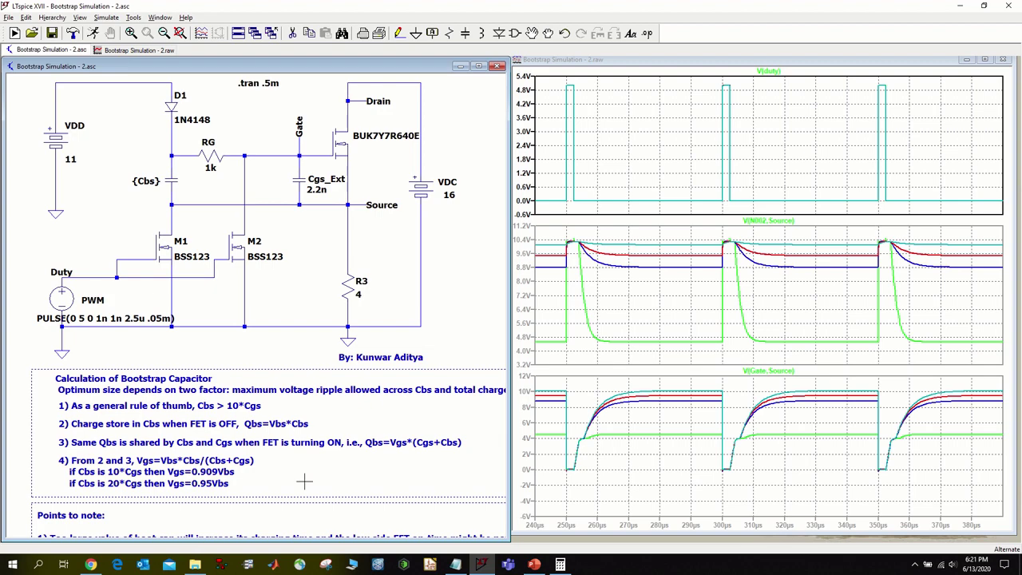
scroll(306, 425, down, 2)
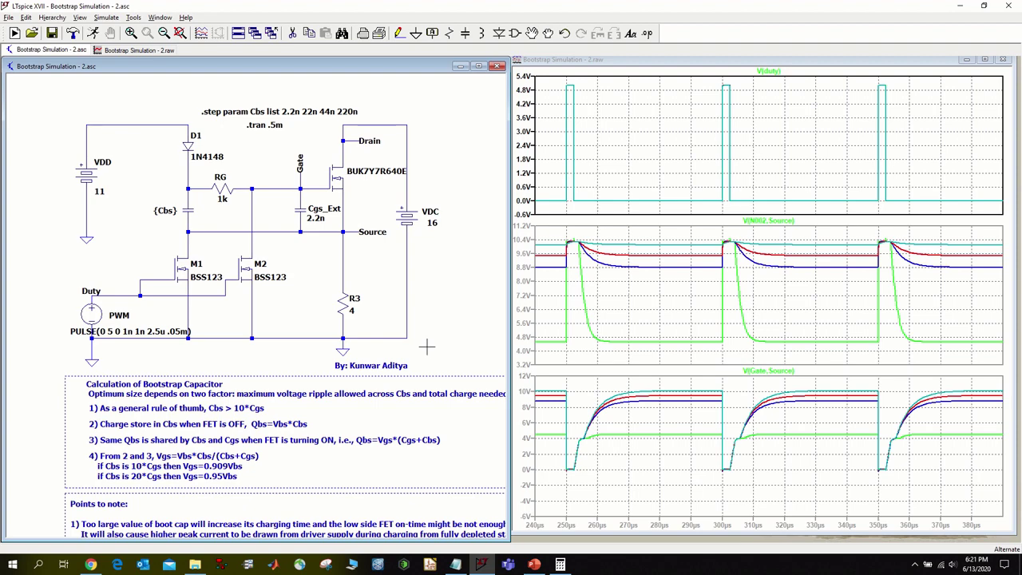
drag(426, 345, 382, 344)
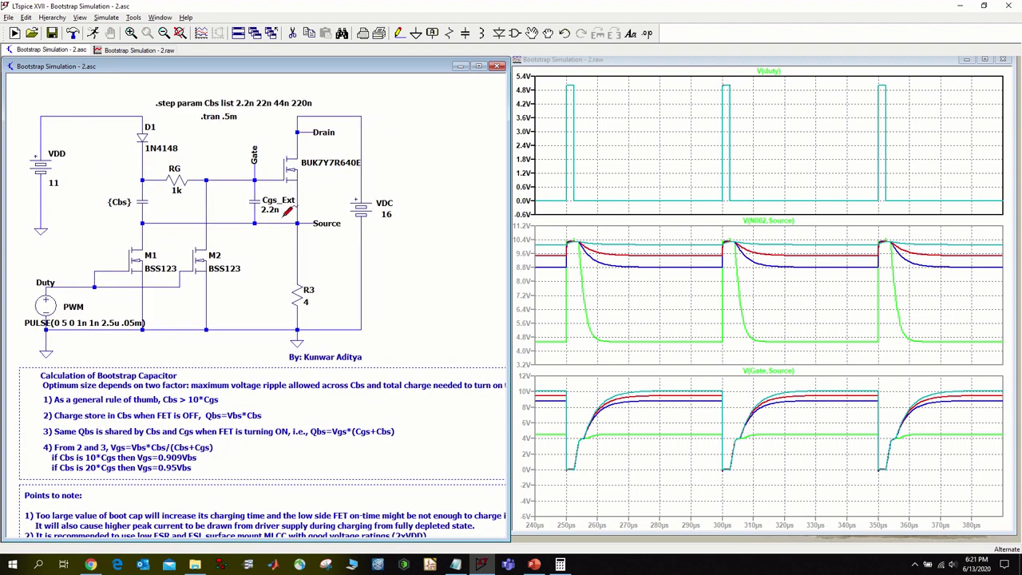
scroll(142, 232, up, 1)
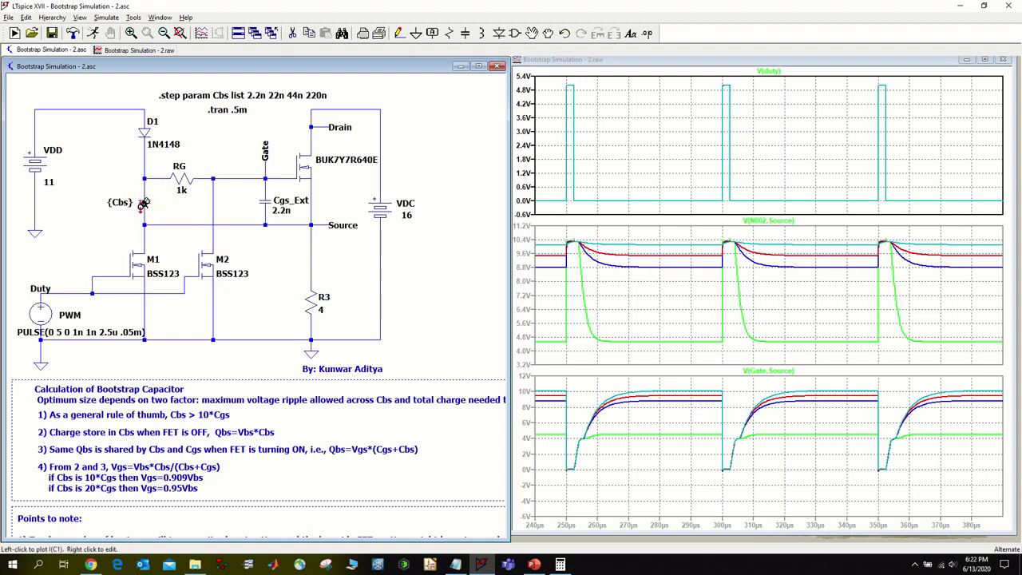
- Re-run the stepped Cbs simulation and zoom the waveforms to two switching cycles around 290–395 µs
click(93, 32)
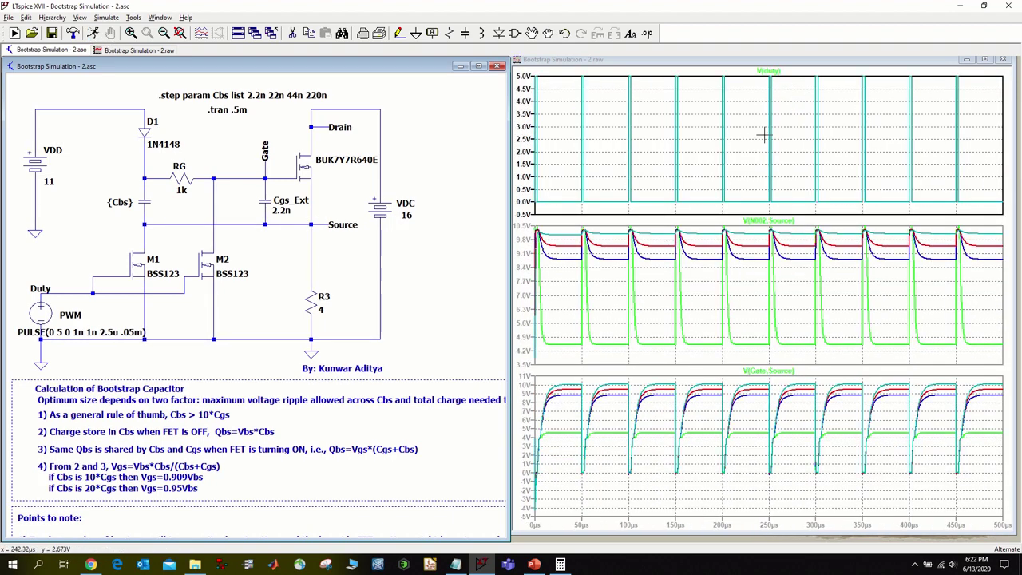
drag(709, 76, 953, 221)
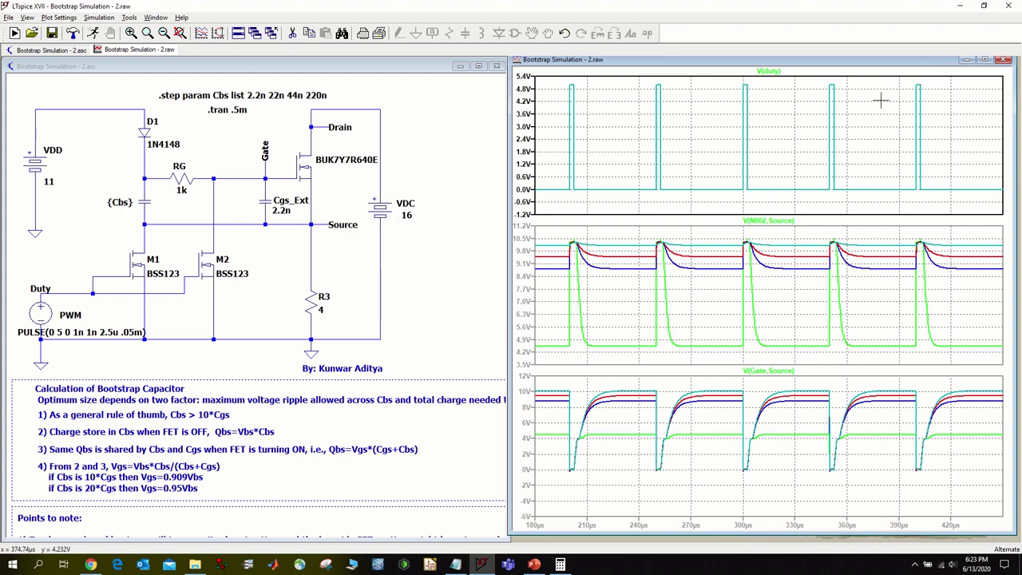
drag(722, 81, 954, 211)
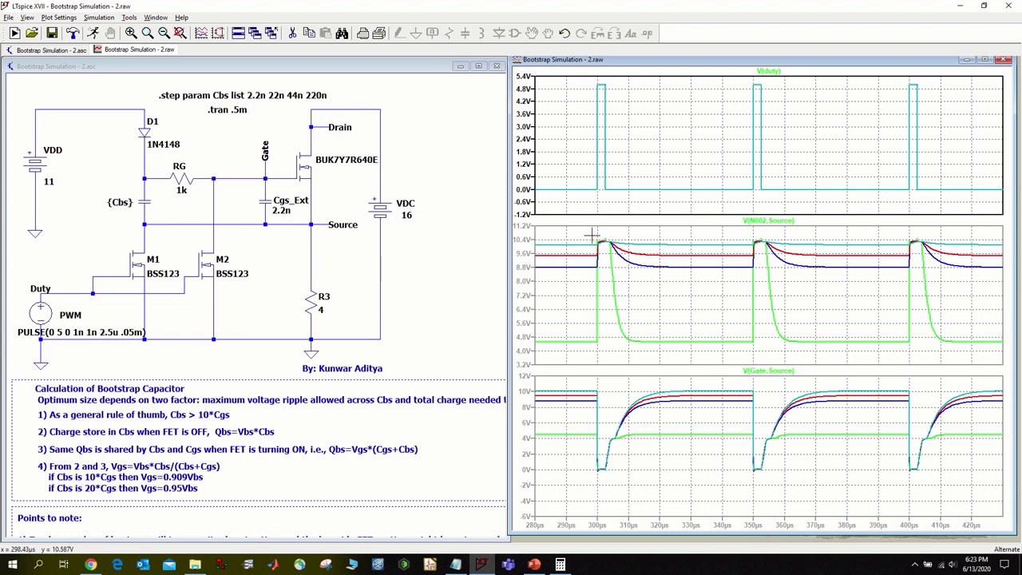
drag(592, 233, 895, 361)
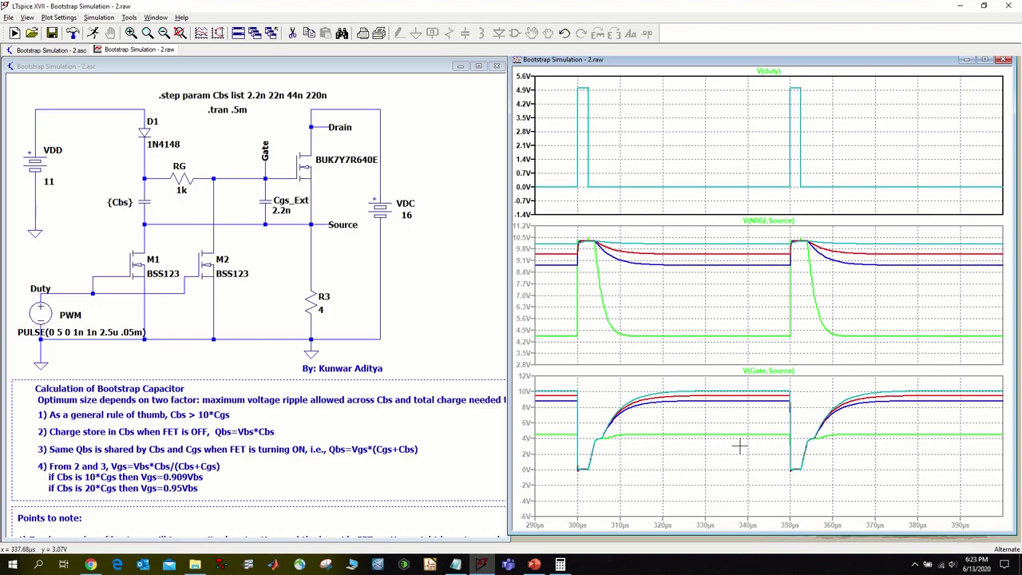
click(247, 172)
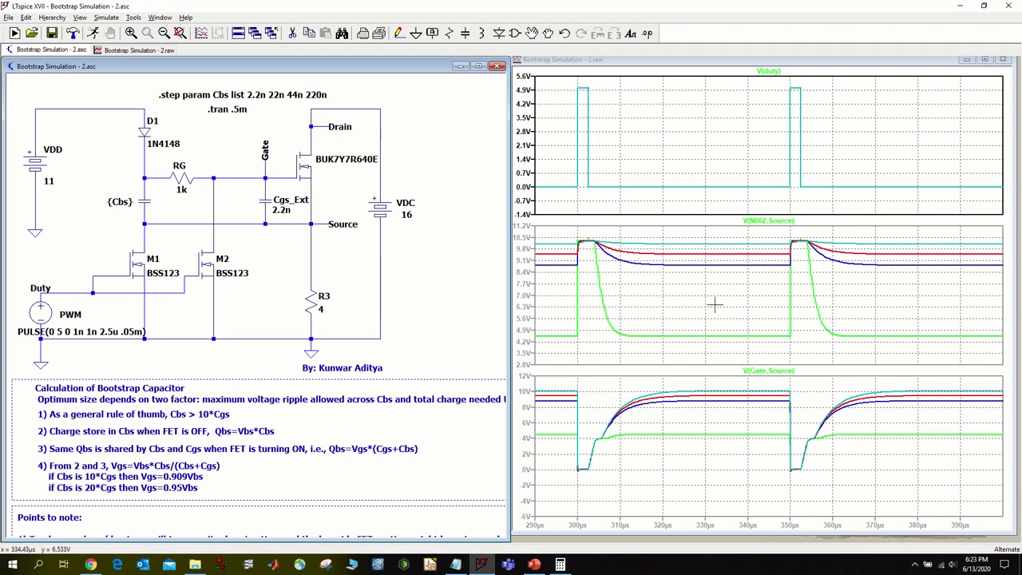
- Magnify the green boot-cap voltage level around 320–332 µs, then zoom back to fit
drag(651, 324, 816, 355)
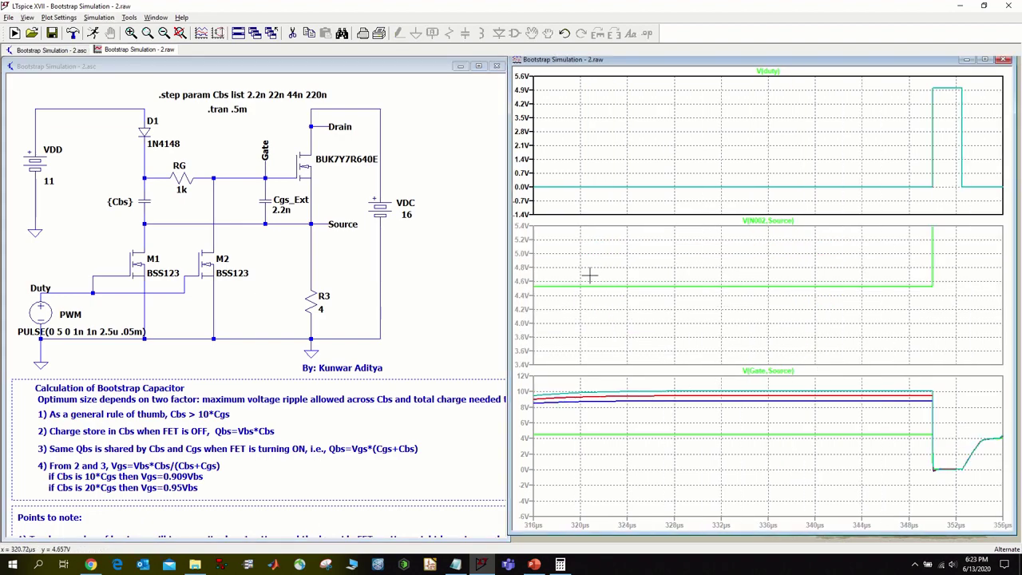
drag(588, 278, 729, 317)
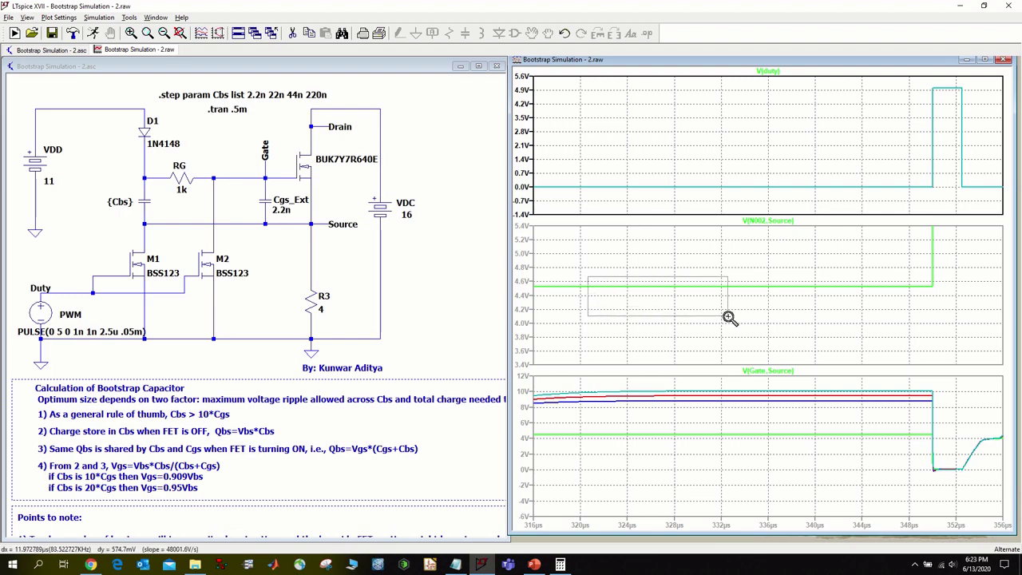
drag(729, 317, 728, 316)
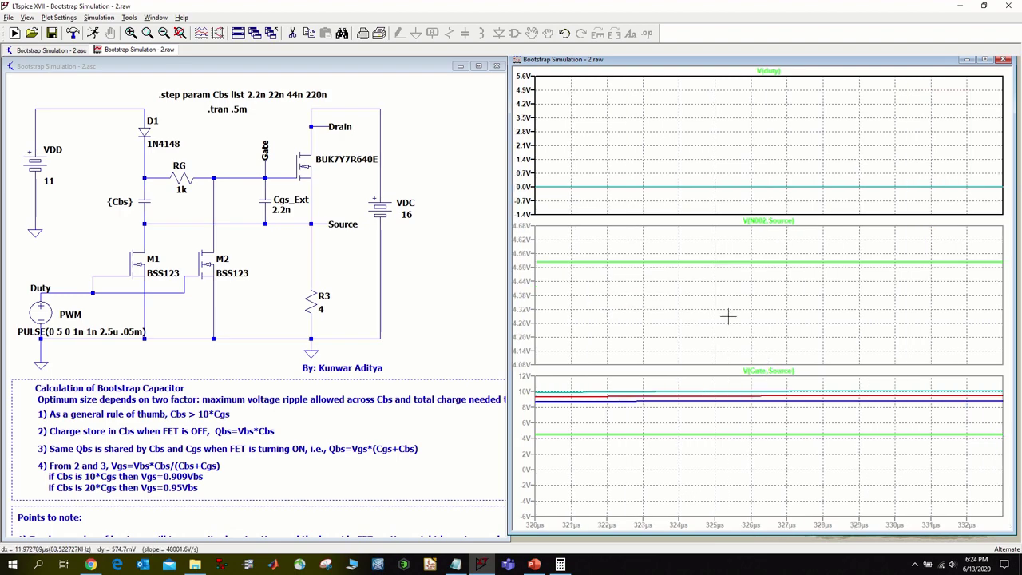
right_click(611, 272)
click(625, 280)
- Inspect the pulse near 100 µs, then restore the full 0–500 µs view
drag(616, 223, 719, 273)
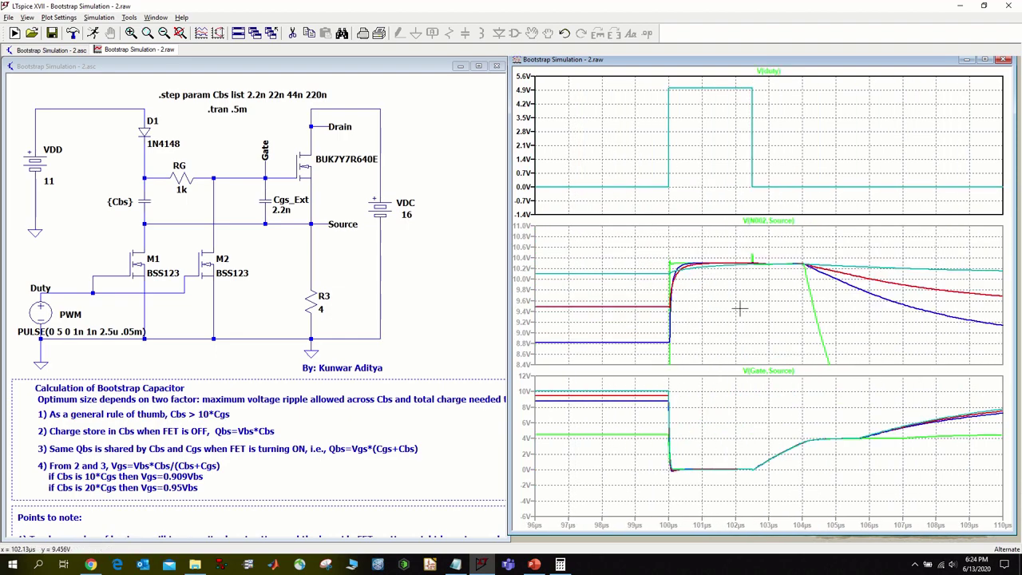
right_click(739, 298)
click(755, 308)
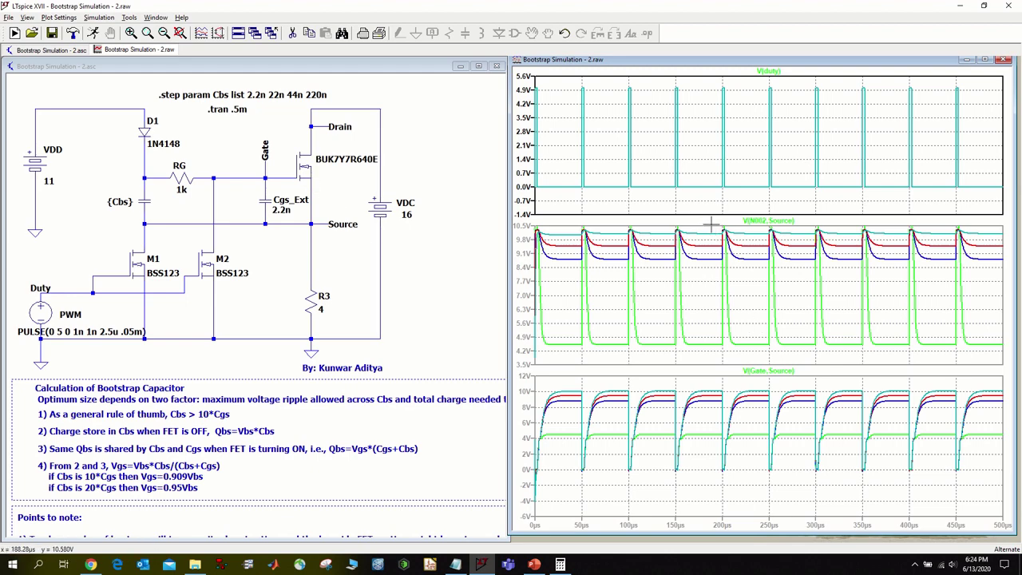
- Zoom into a cycle near 250 µs to check the blue boot-cap level, then reset to 0–500 µs
drag(711, 226, 869, 364)
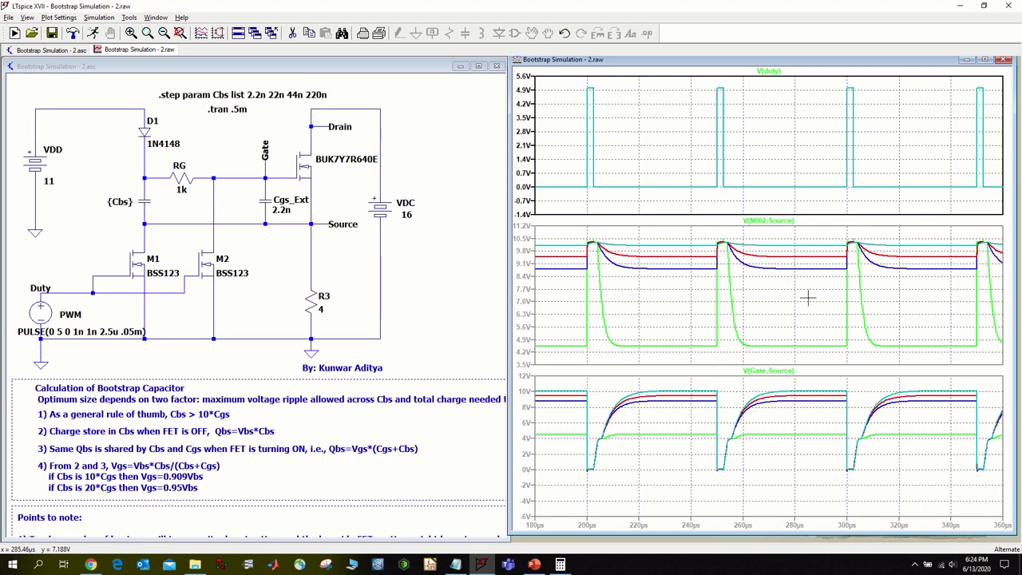
drag(696, 225, 942, 391)
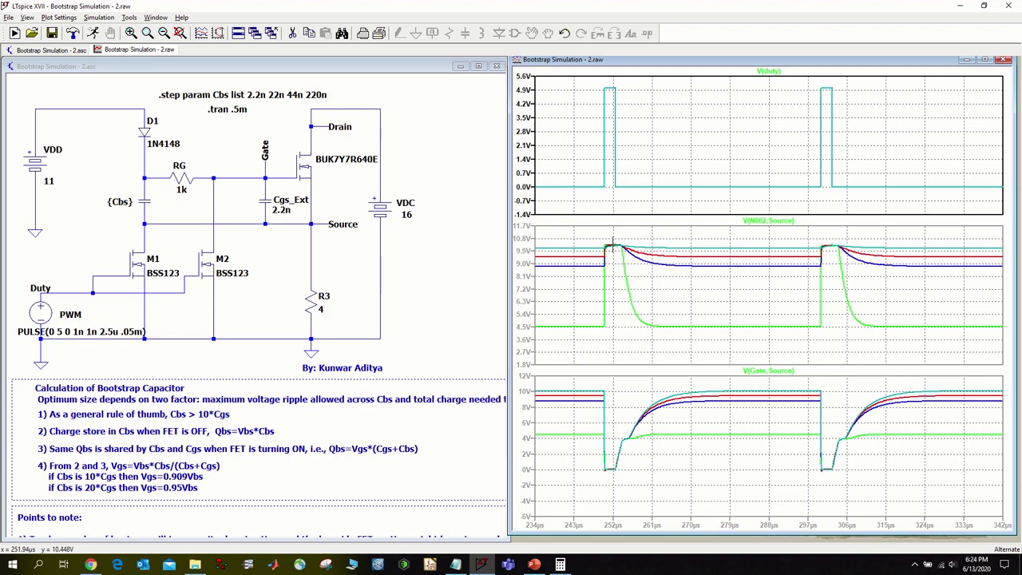
drag(594, 237, 821, 301)
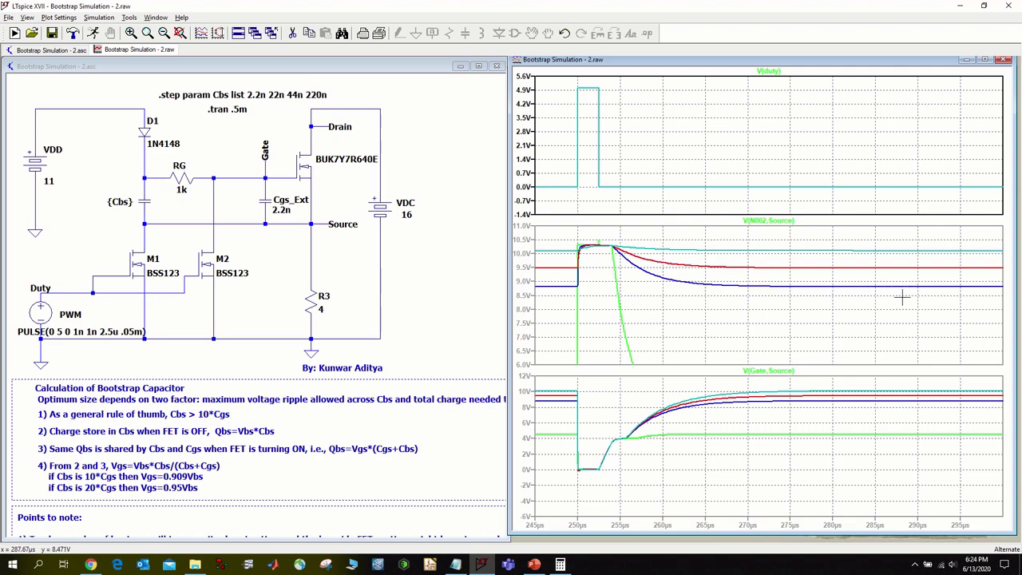
drag(876, 281, 939, 297)
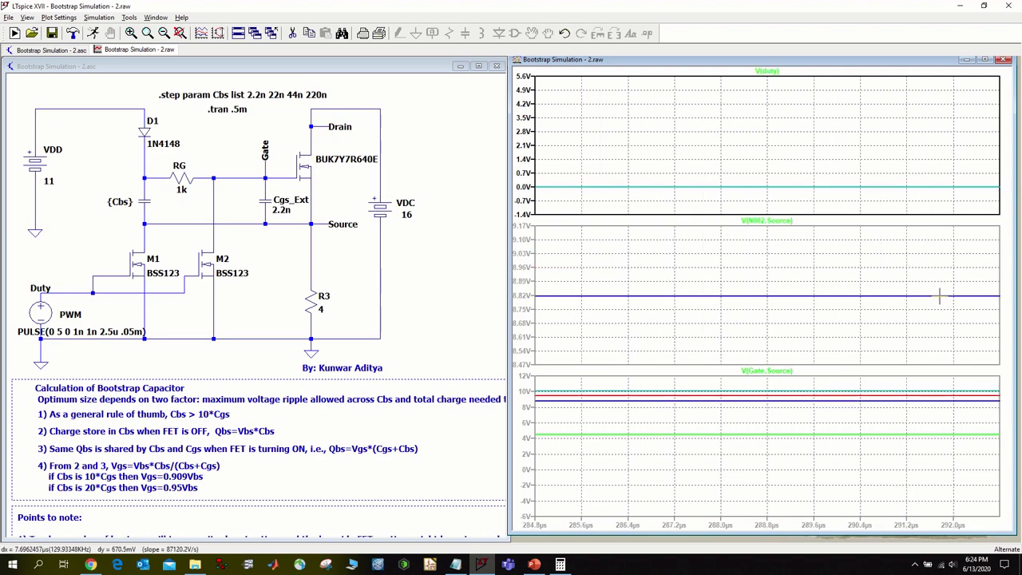
right_click(748, 255)
click(787, 261)
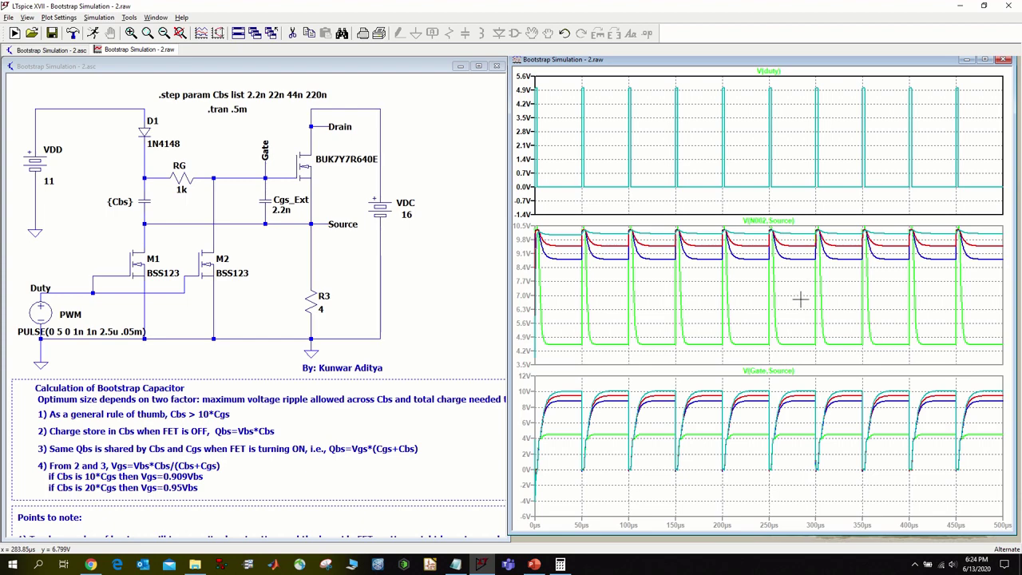
drag(714, 234, 913, 365)
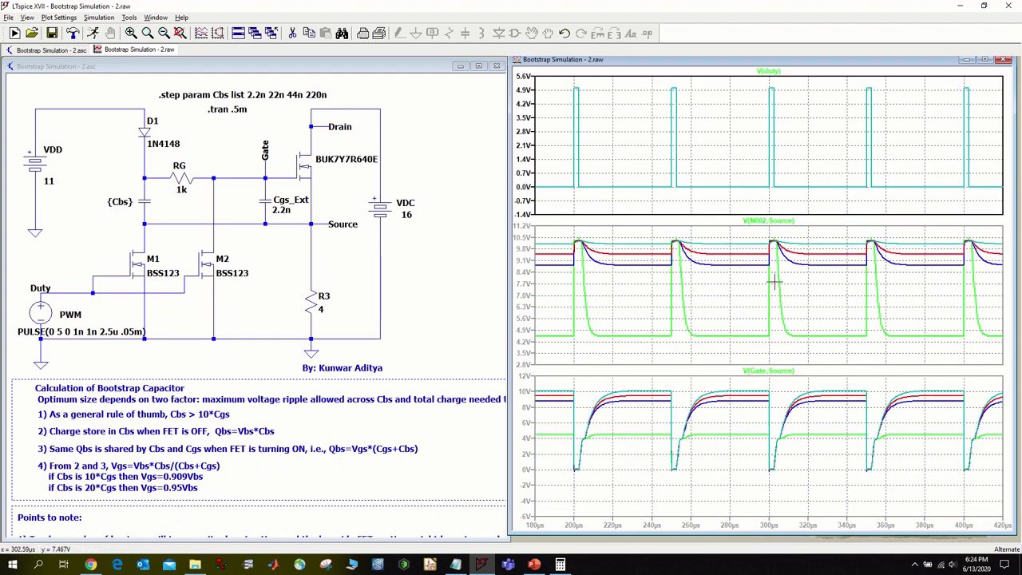
drag(755, 236, 987, 361)
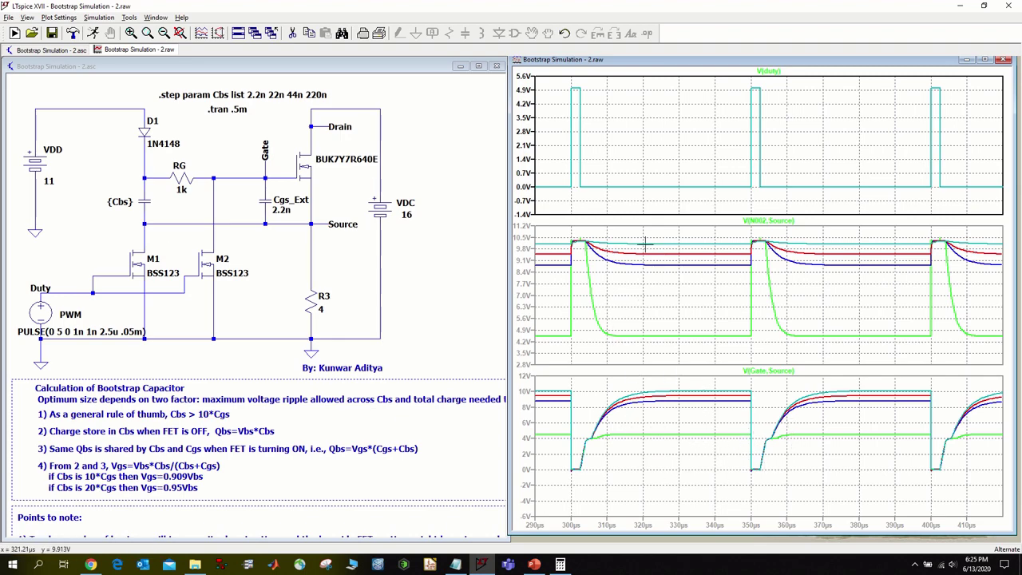
drag(640, 238, 742, 295)
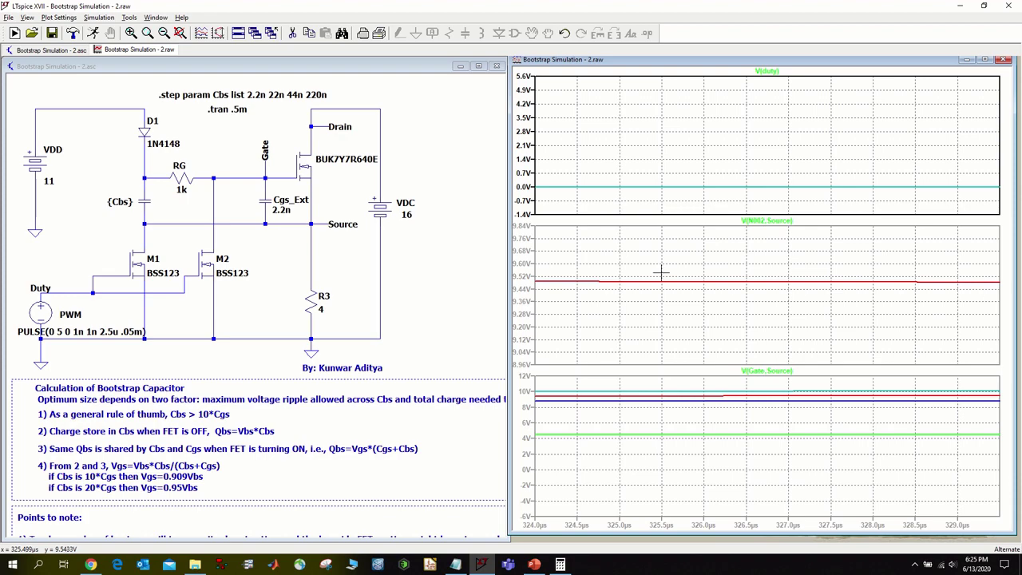
drag(630, 260, 760, 319)
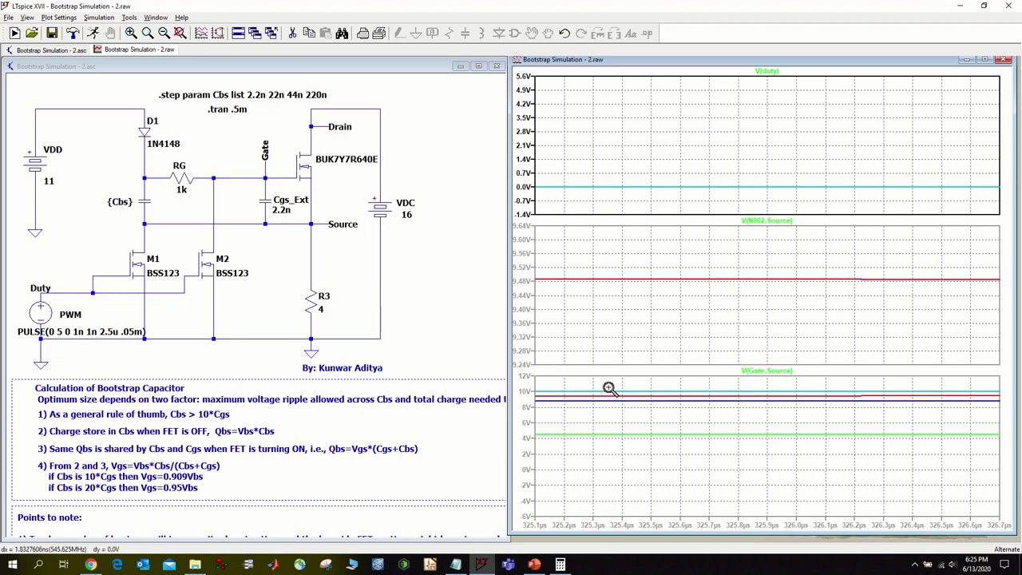
drag(610, 387, 673, 415)
drag(589, 410, 639, 440)
right_click(632, 299)
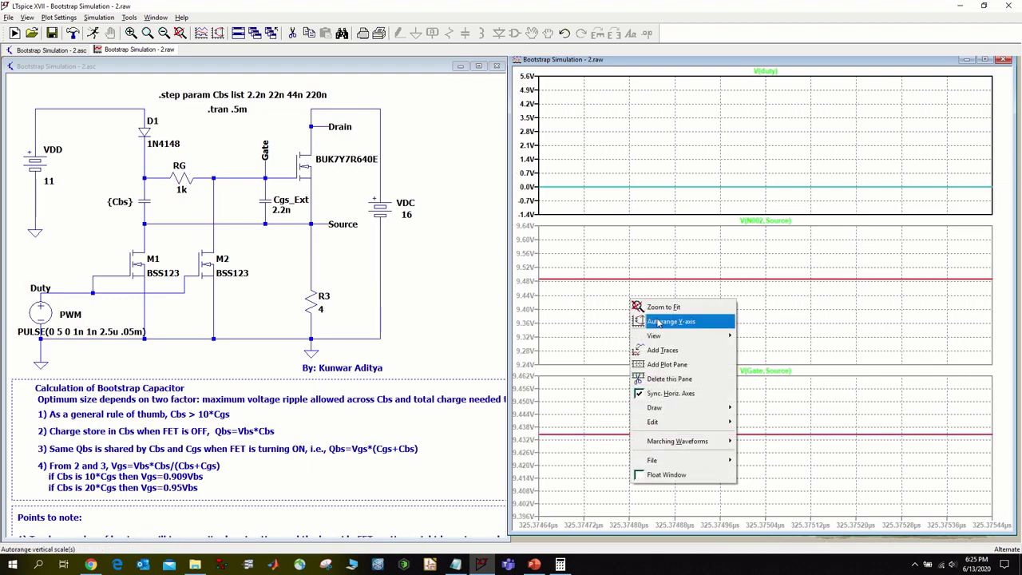
click(675, 309)
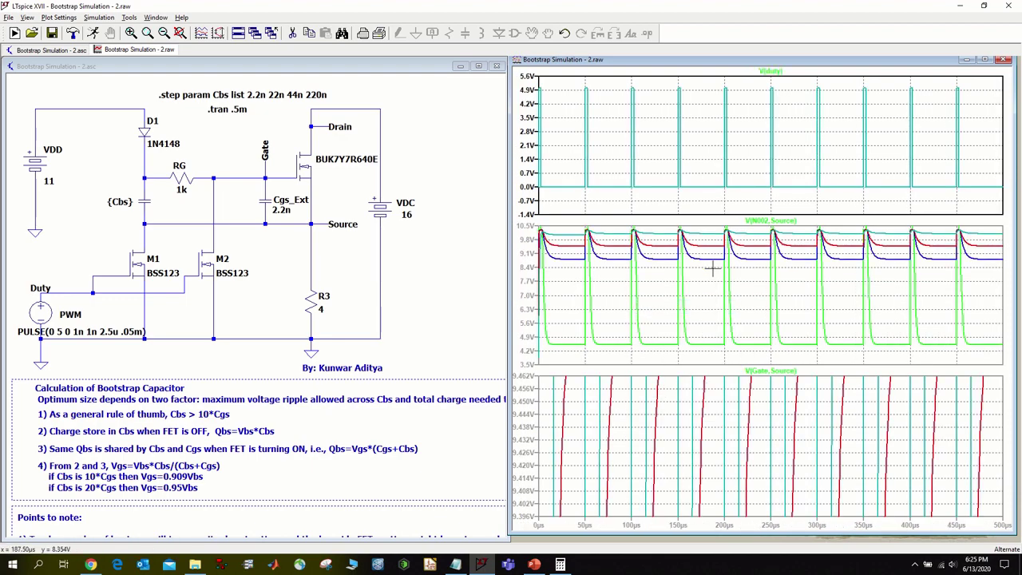
right_click(647, 421)
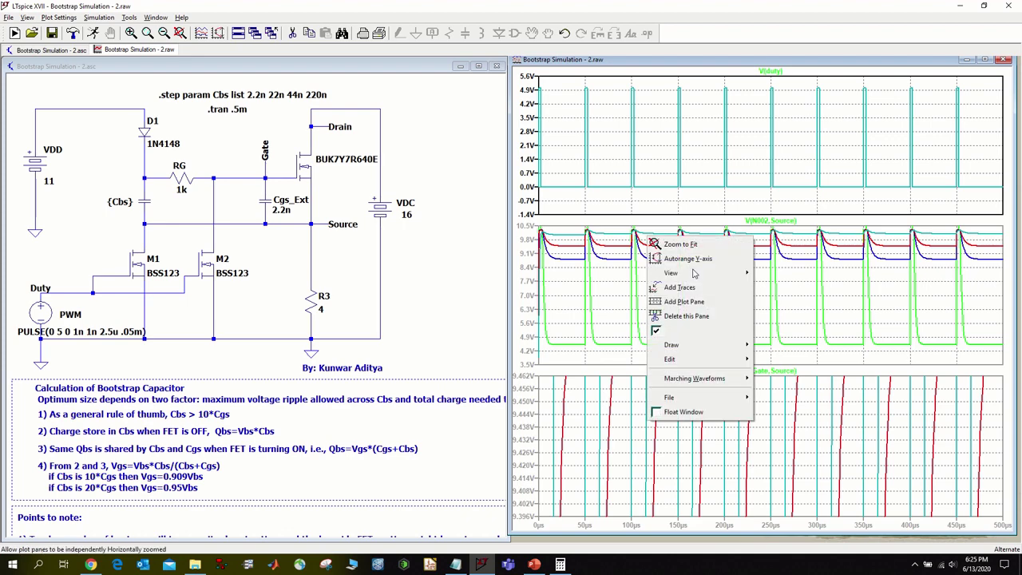
click(696, 244)
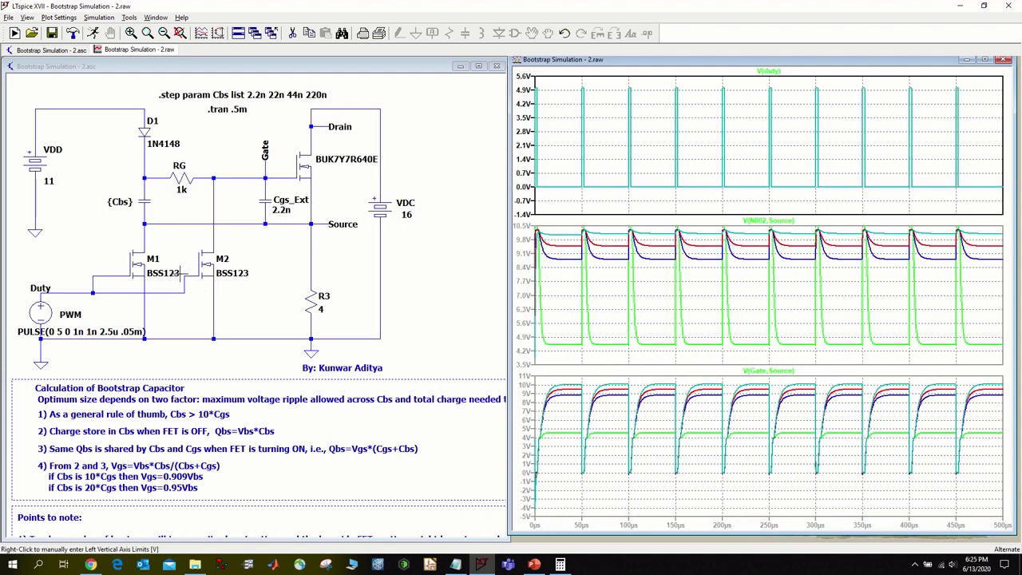